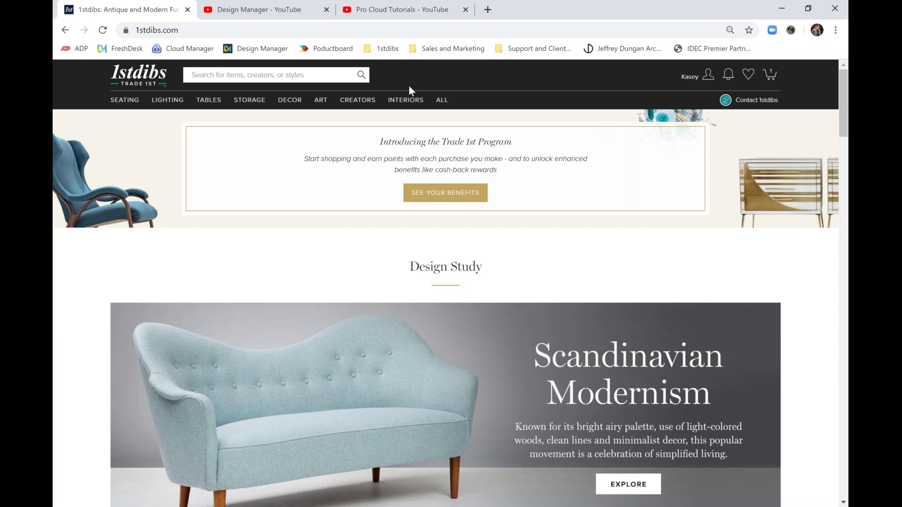
Step: Switch to the Design Manager YouTube channel and scroll past Tutorials down to Accounting Courses
click(280, 16)
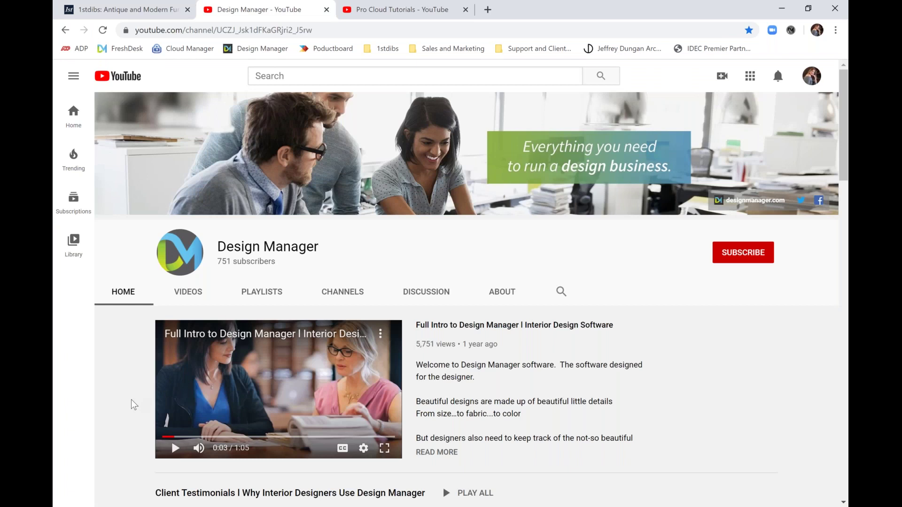
scroll(134, 405, down, 14)
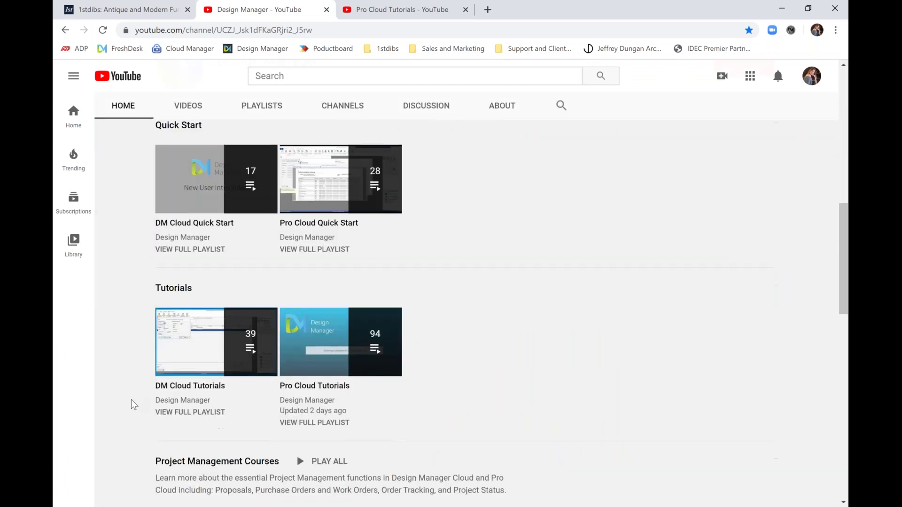
scroll(134, 405, down, 2)
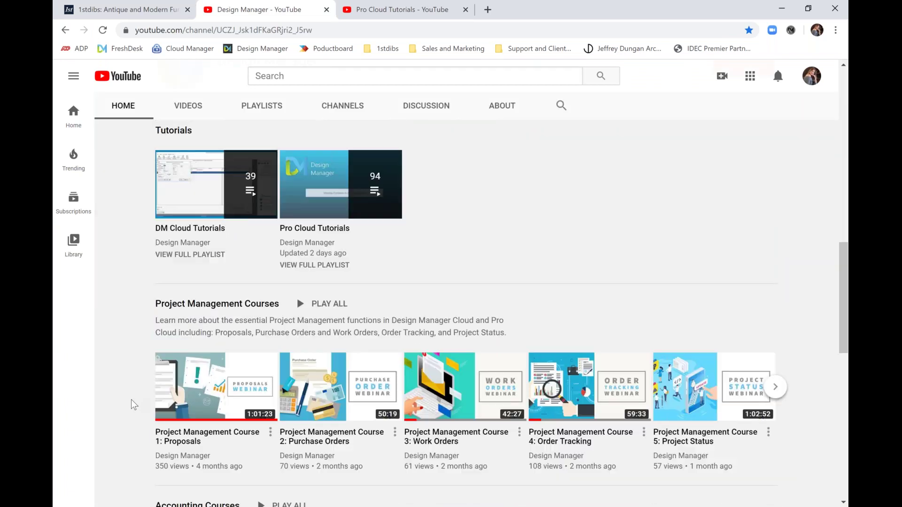
scroll(134, 405, down, 1)
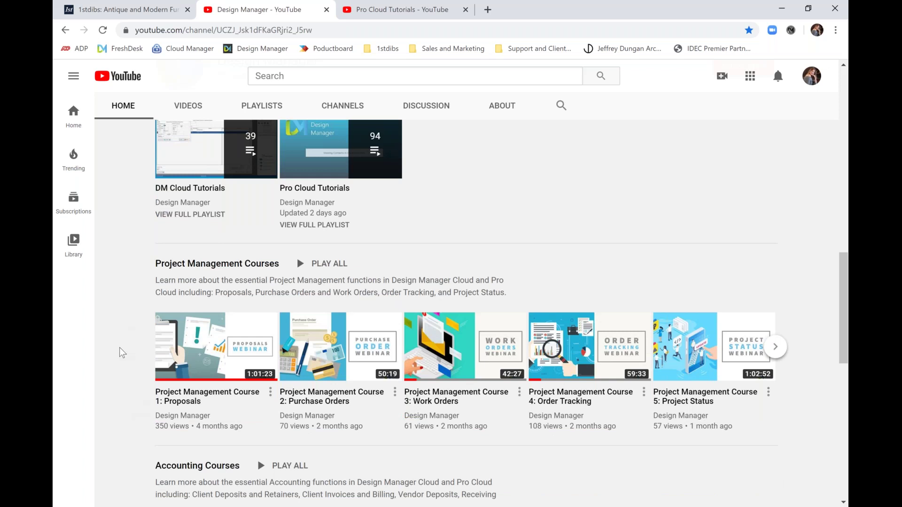
scroll(122, 353, down, 1)
scroll(122, 352, down, 4)
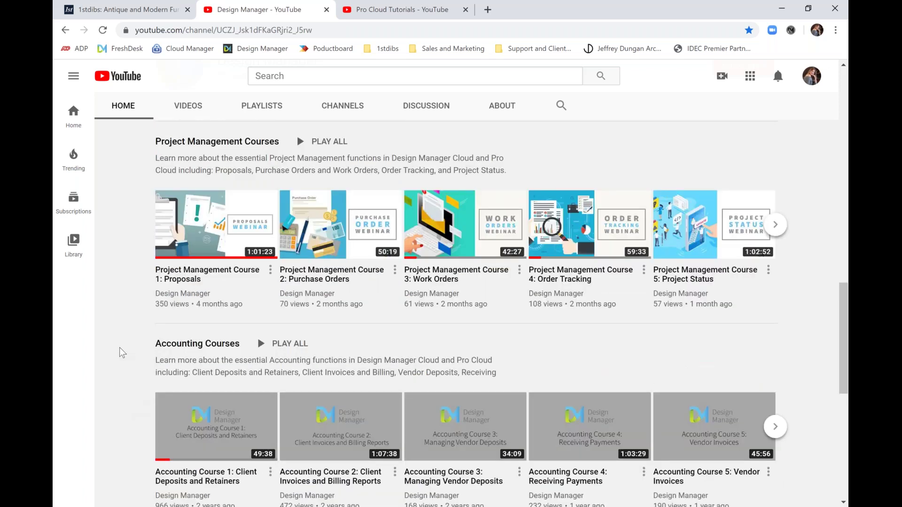
scroll(122, 353, down, 2)
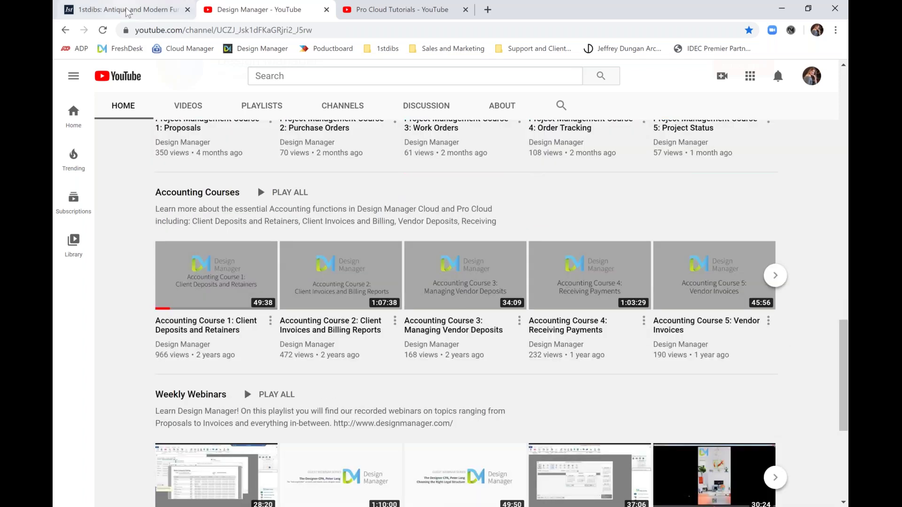
Step: Return to the 1stdibs tab and show the account menu with My Workspace, My Benefits and Settings
click(128, 13)
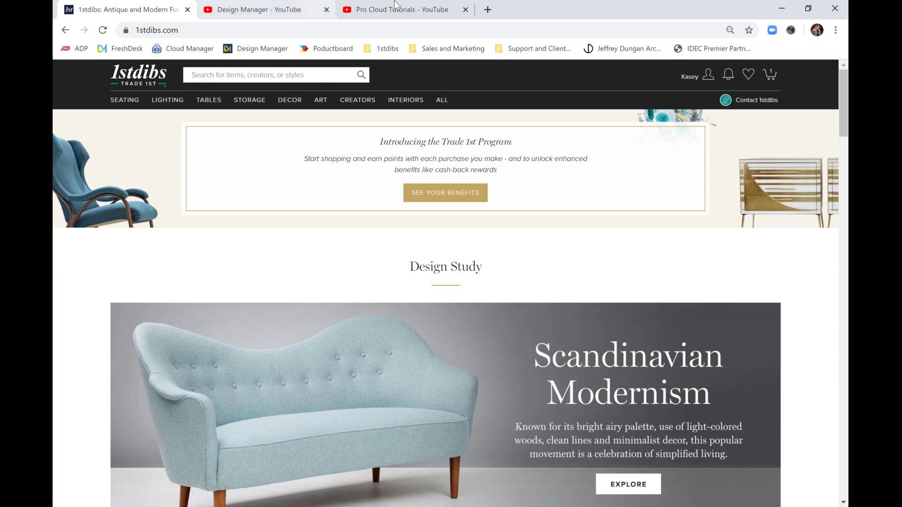
mouse_move(708, 79)
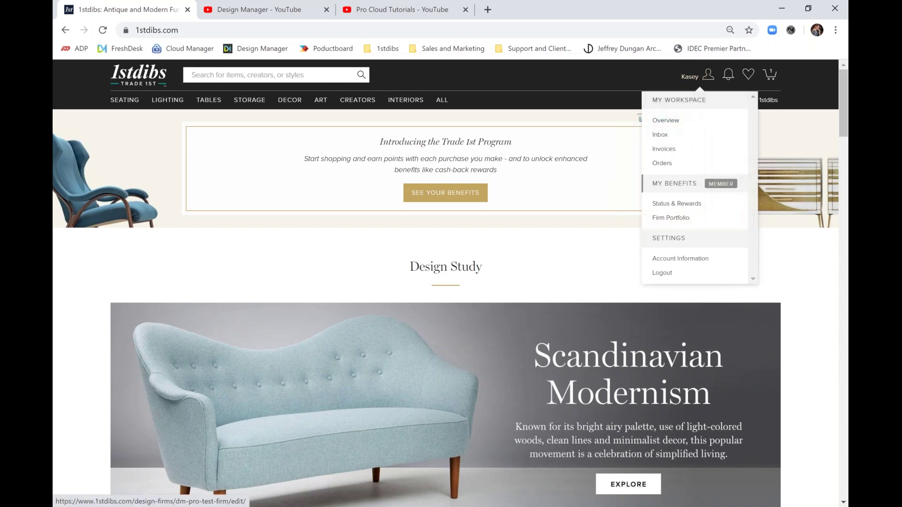
Step: Go to Account Information and show its Social Connections page
click(691, 259)
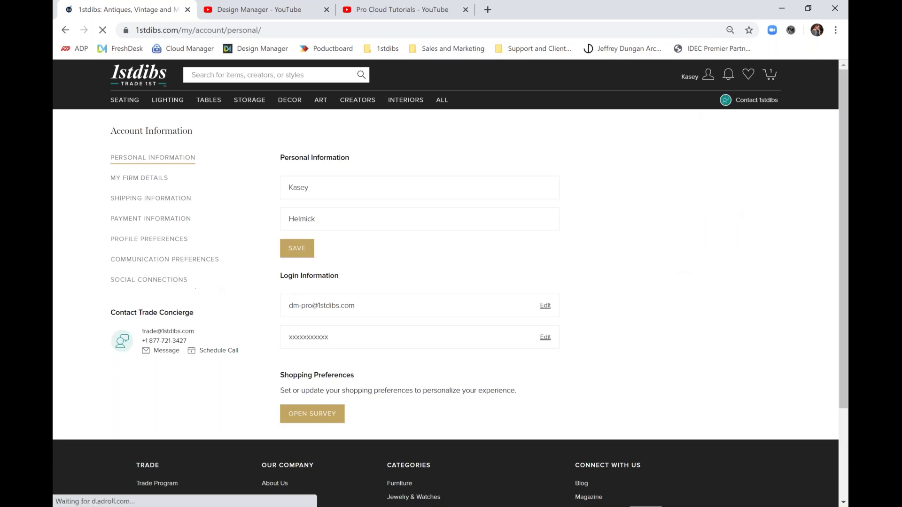
click(171, 281)
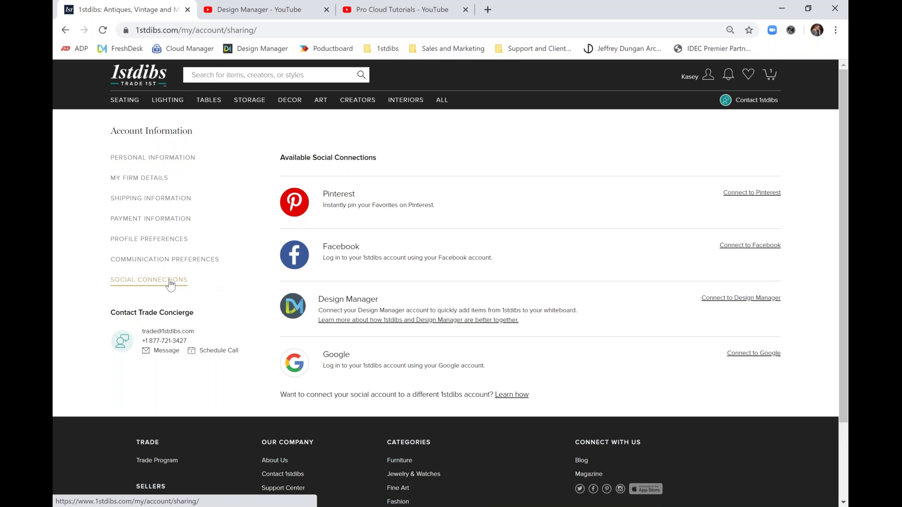
Step: Connect the account to Design Manager, logging in with saved credentials and authorizing 1stdibs
click(711, 301)
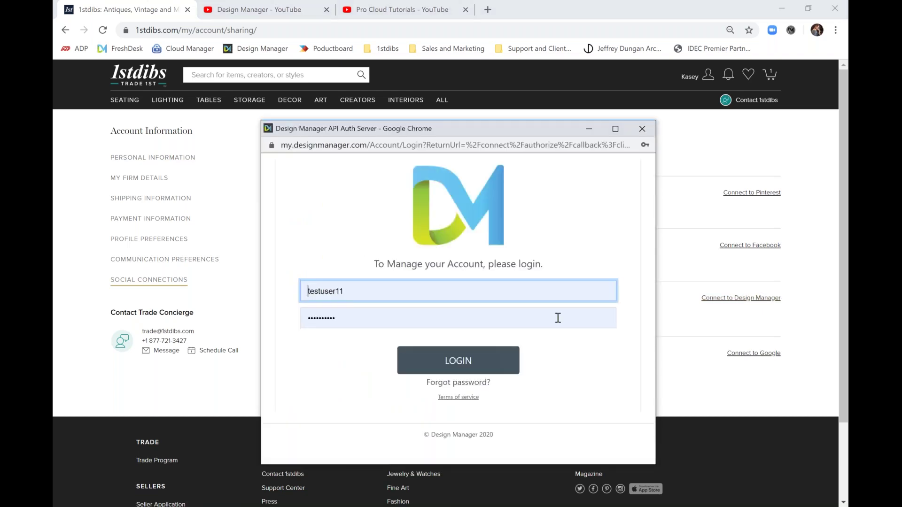
click(470, 362)
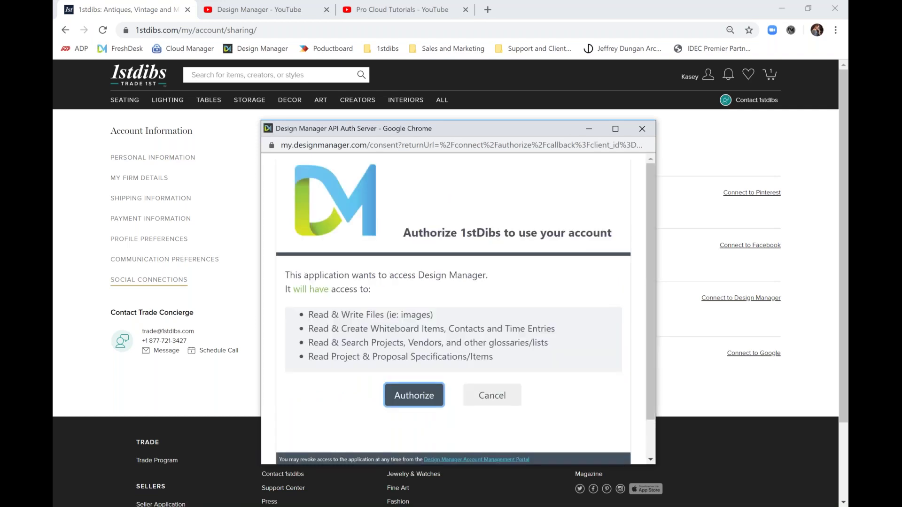
click(421, 397)
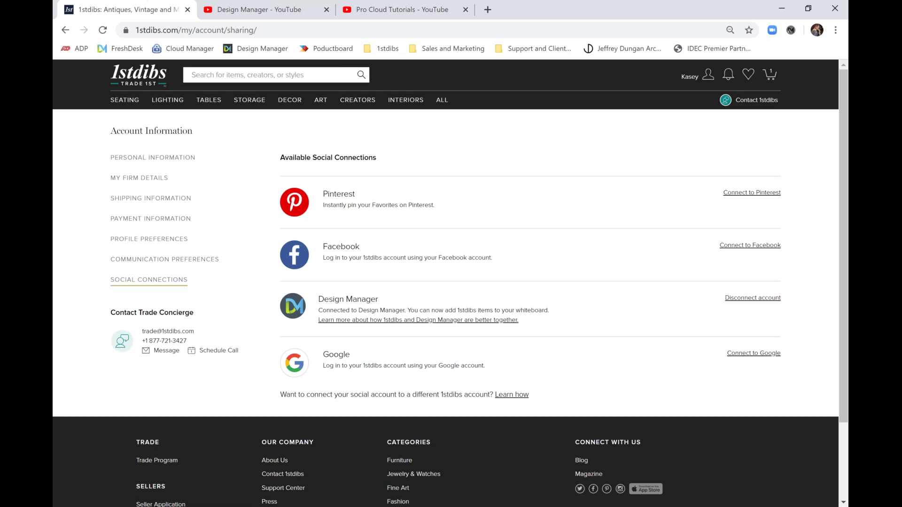
Step: Search for 'eames lounge chair' and open the Charles Eames Lounge Chair and Ottoman for Herman Miller listing
click(214, 77)
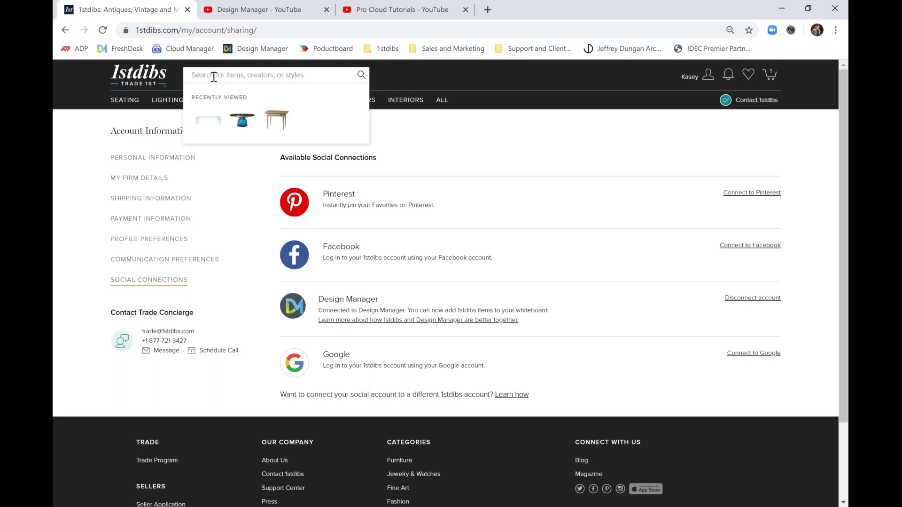
text(eam)
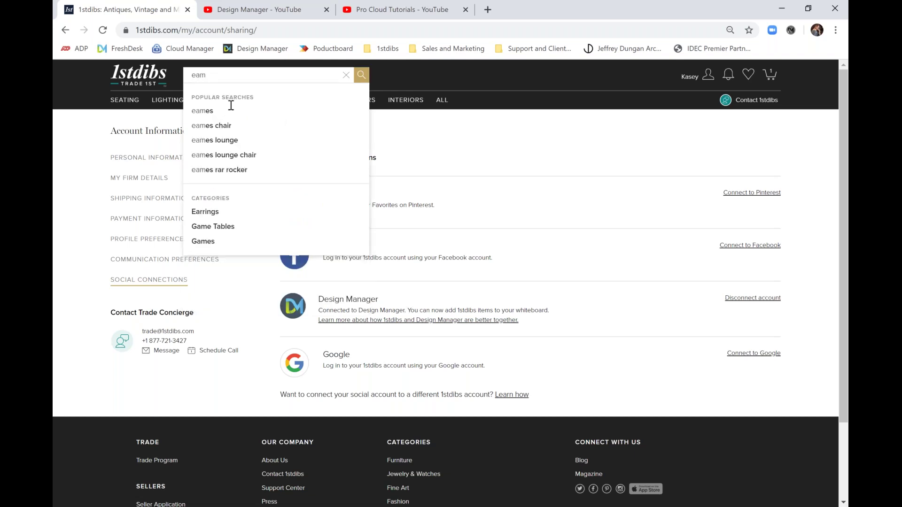
click(257, 156)
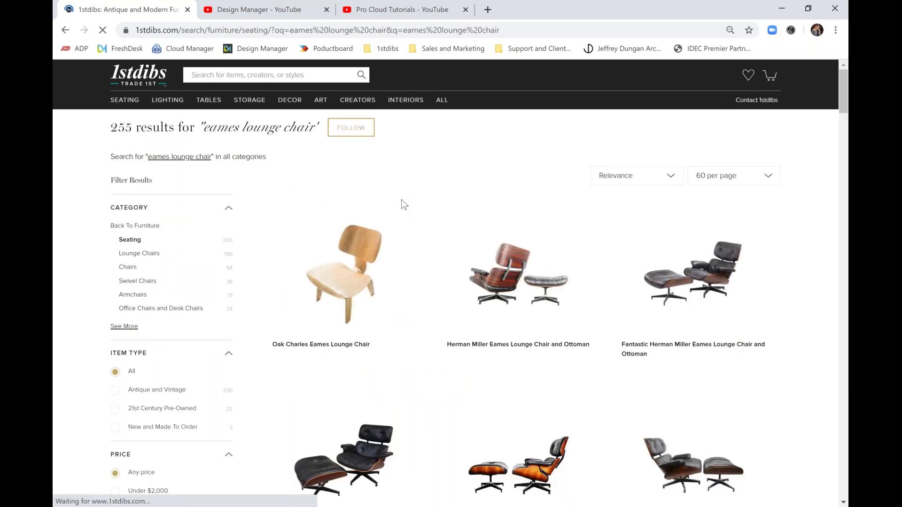
scroll(401, 199, down, 1)
scroll(401, 199, down, 2)
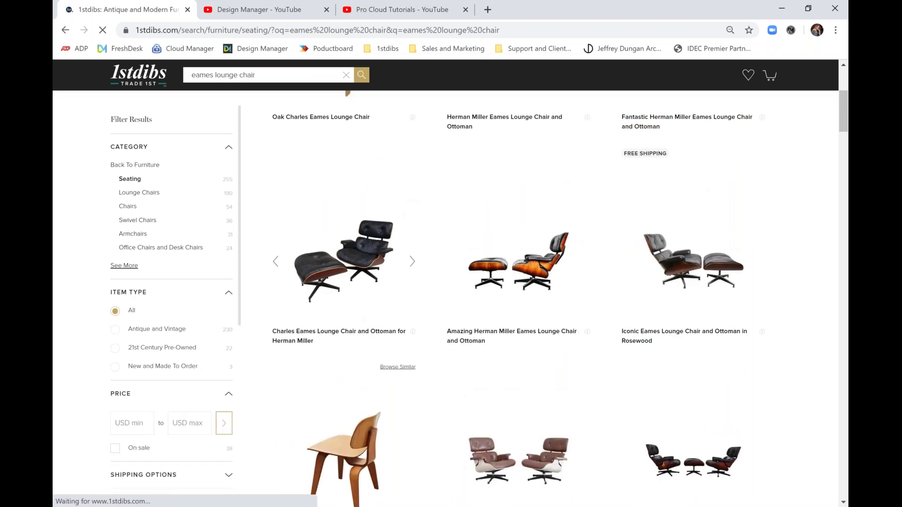
click(348, 341)
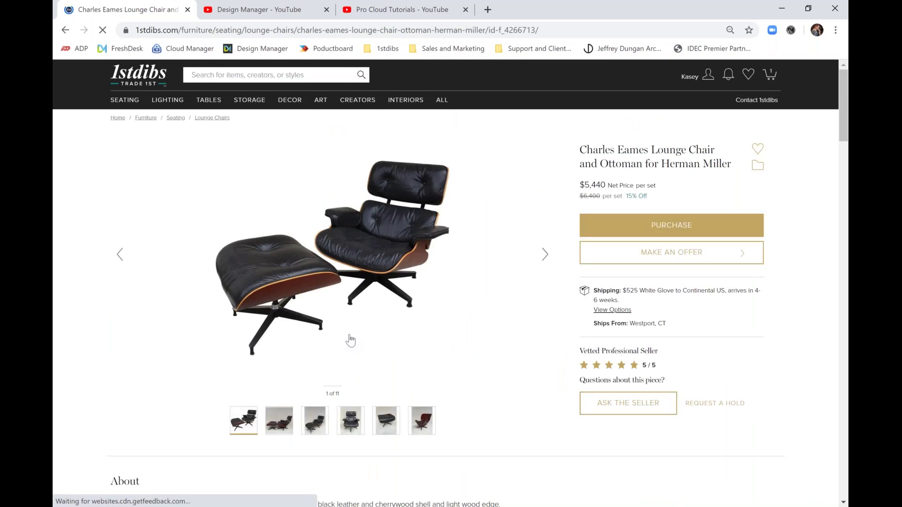
Step: Open the Save To Design Manager form for the chair and review the captured item information
scroll(350, 341, down, 2)
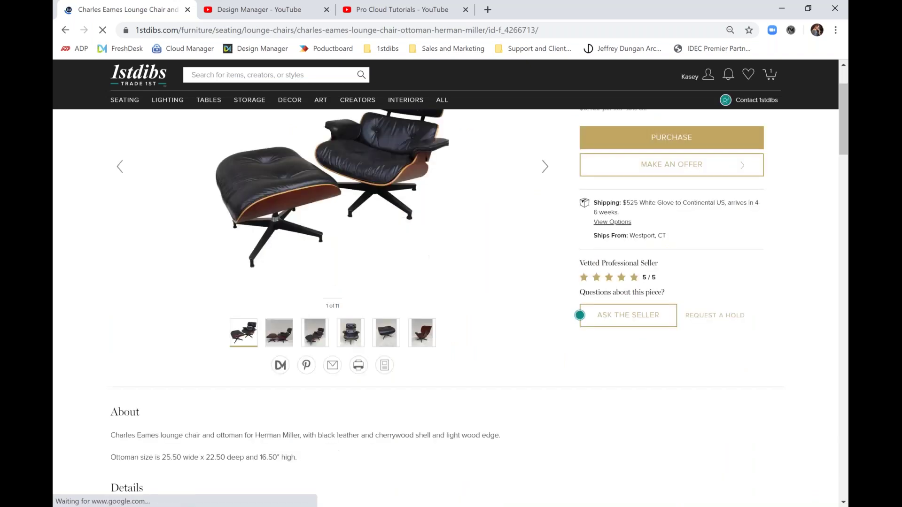
click(280, 365)
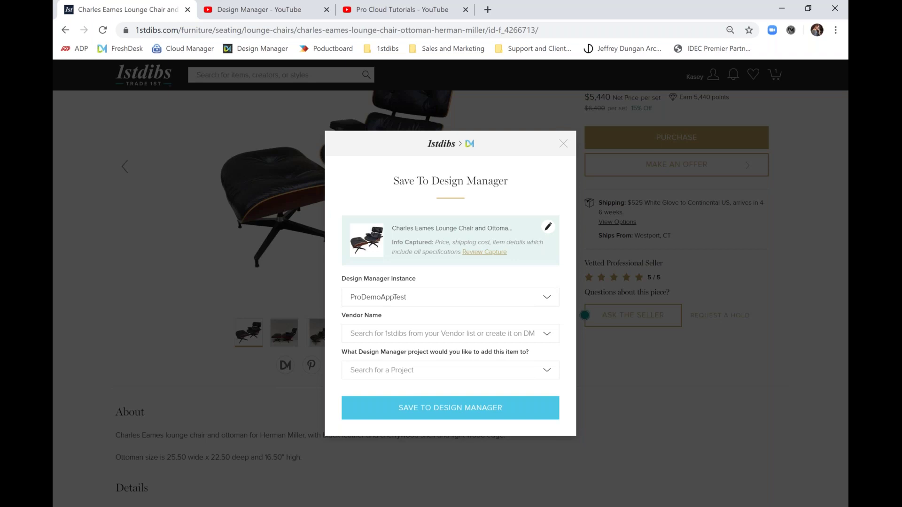
click(484, 252)
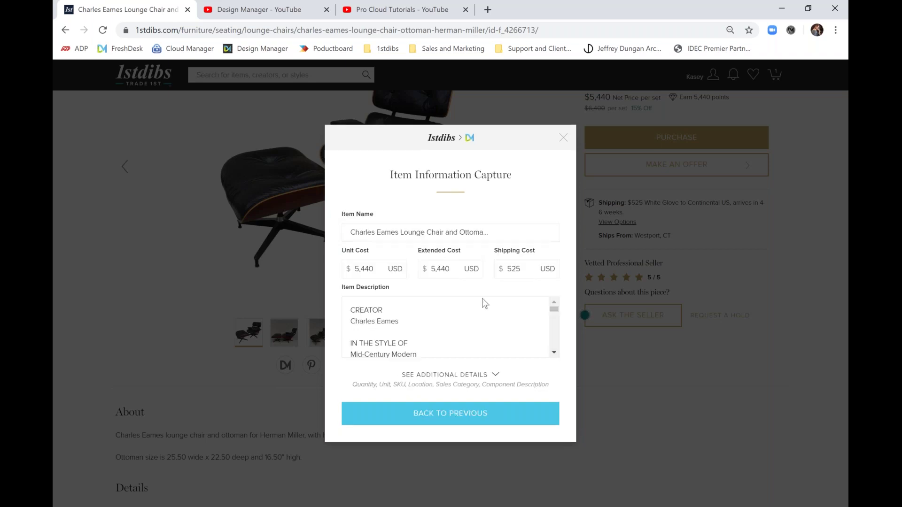
click(487, 418)
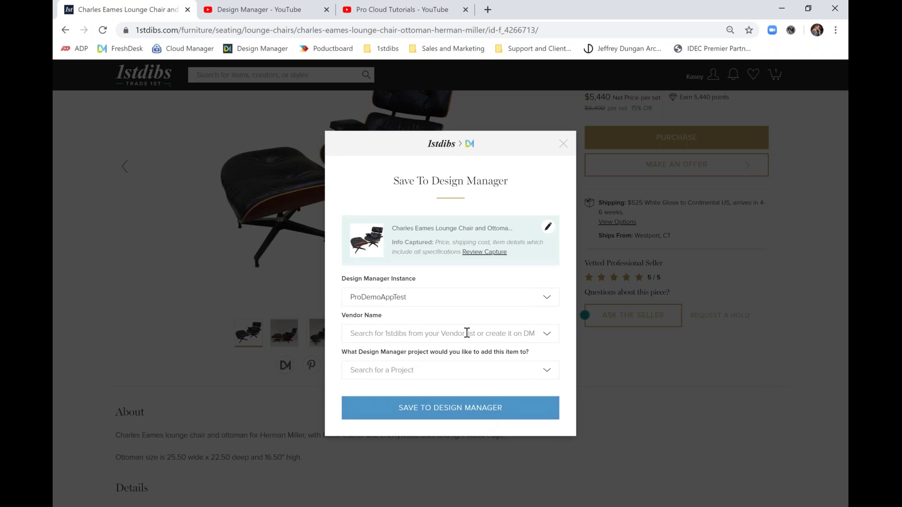
Step: Choose the DemoDataONLY instance and a vendor, save the chair, and dismiss the confirmation
click(431, 302)
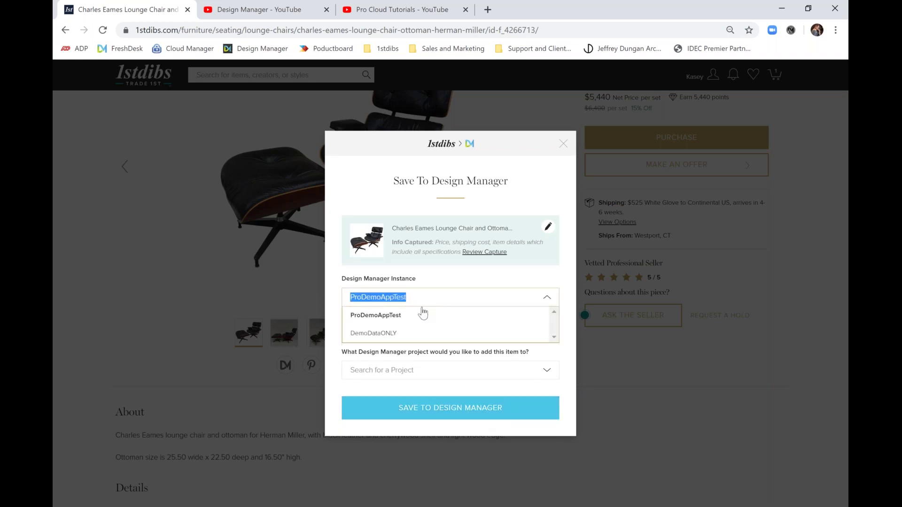
click(390, 334)
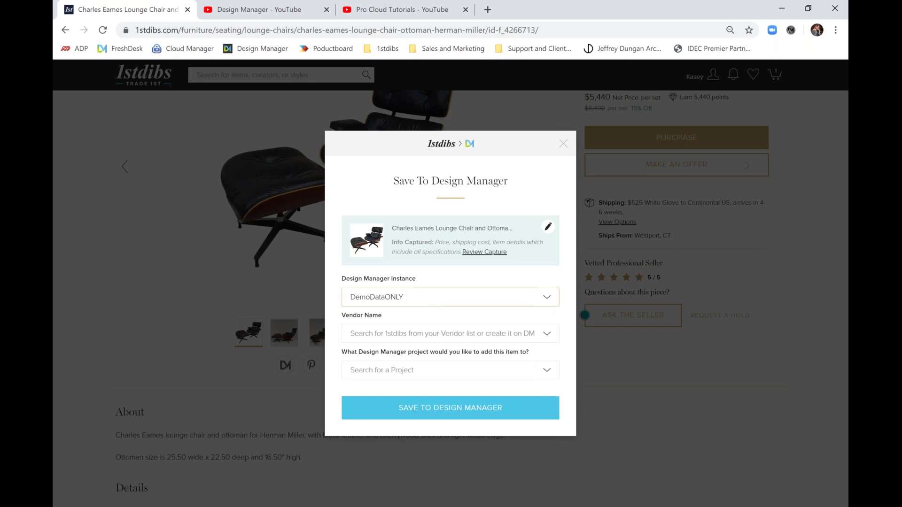
click(373, 329)
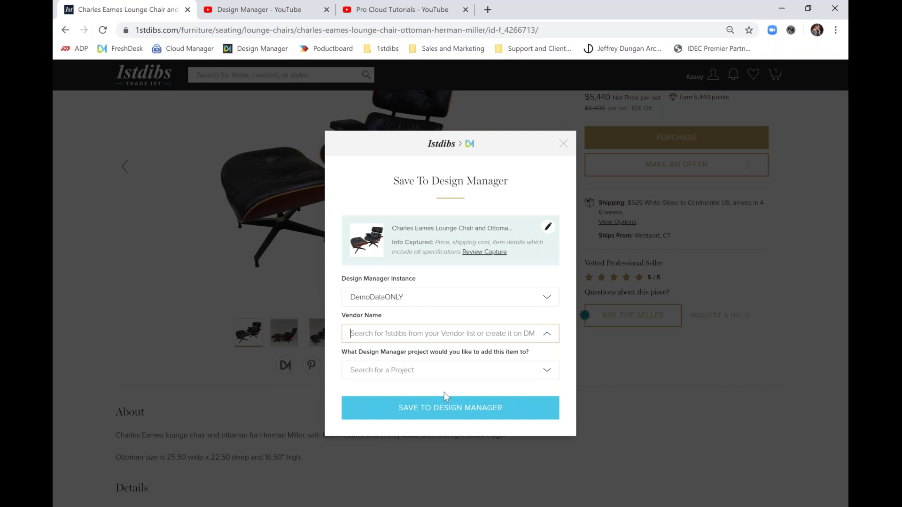
click(463, 413)
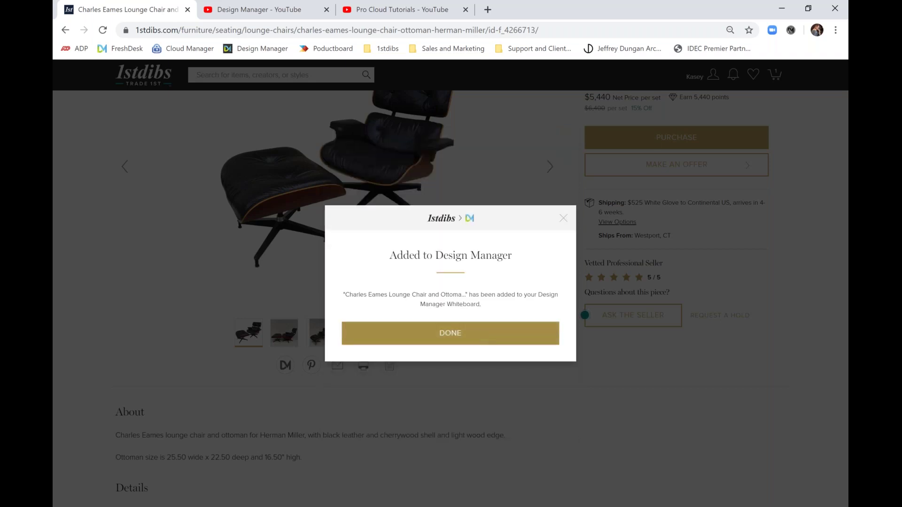
click(450, 333)
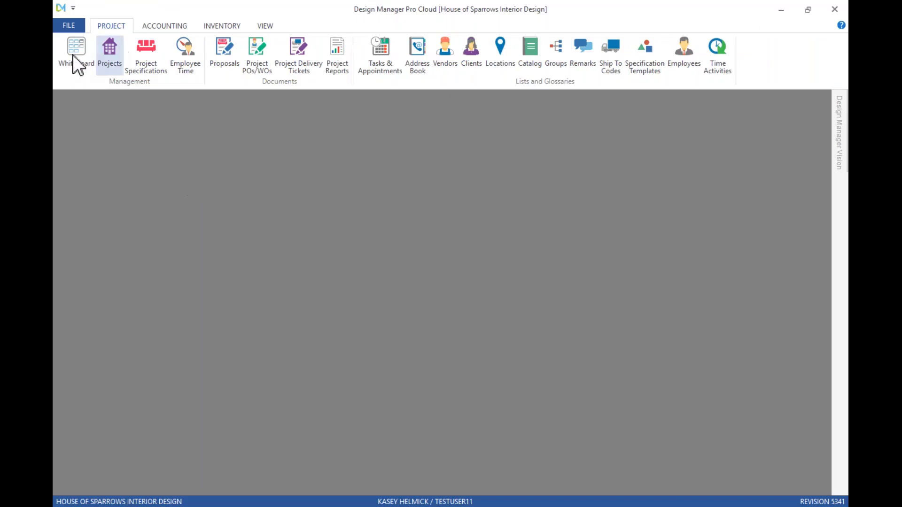
Step: Open the Pro Cloud Whiteboard showing the Eames chair capture card at $5,440
click(76, 61)
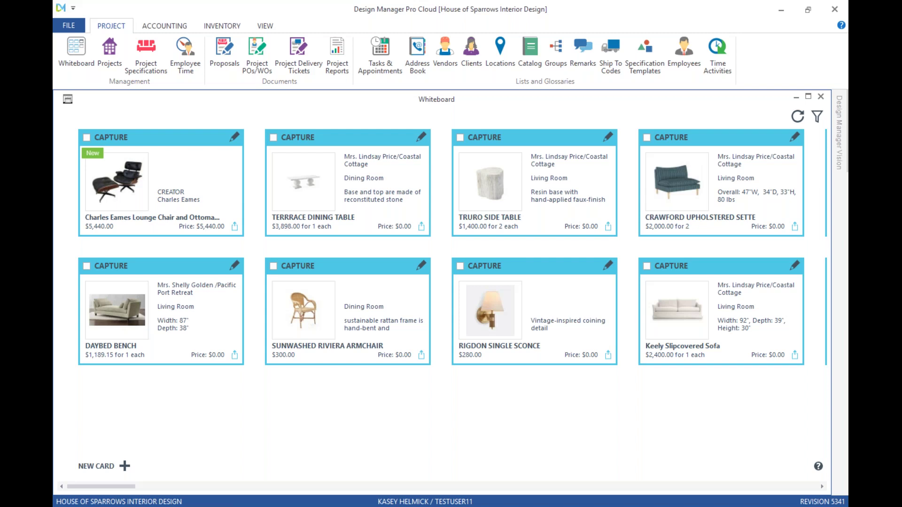
Step: Return to Pro Cloud and open the Eames chair capture's edit form
click(345, 505)
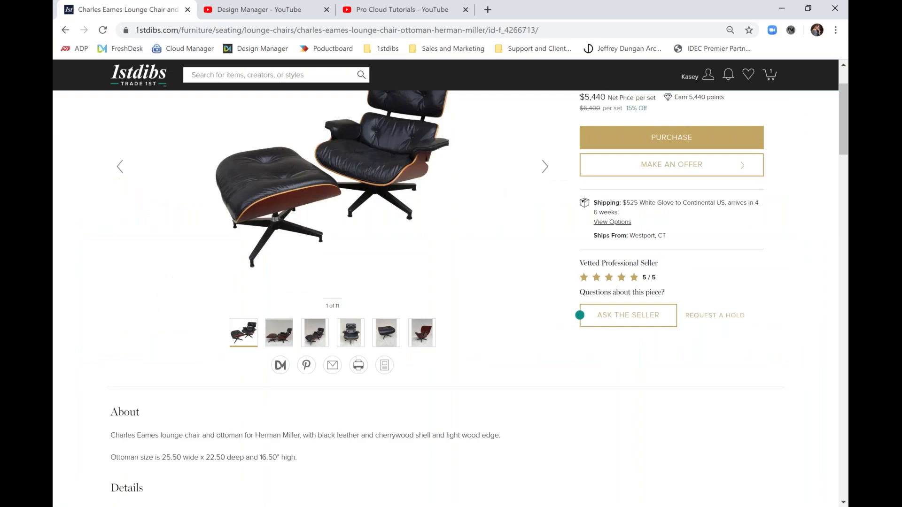
click(386, 8)
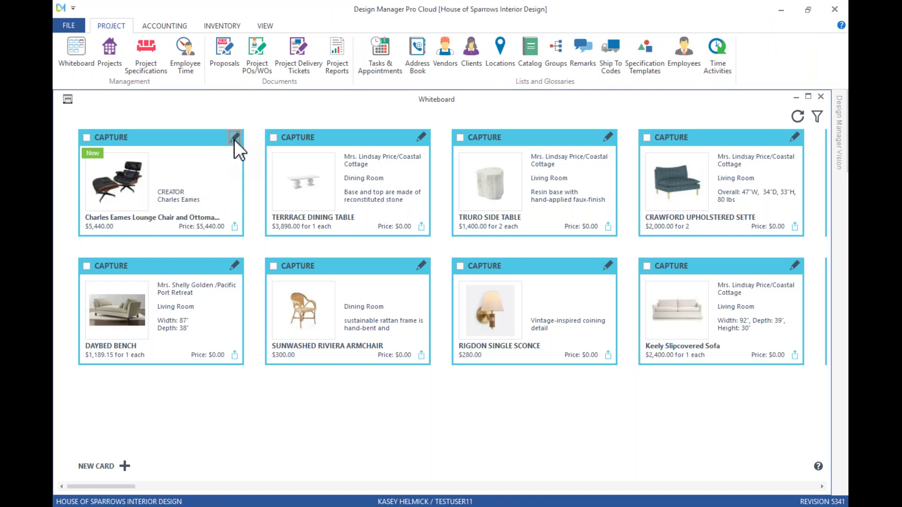
click(234, 138)
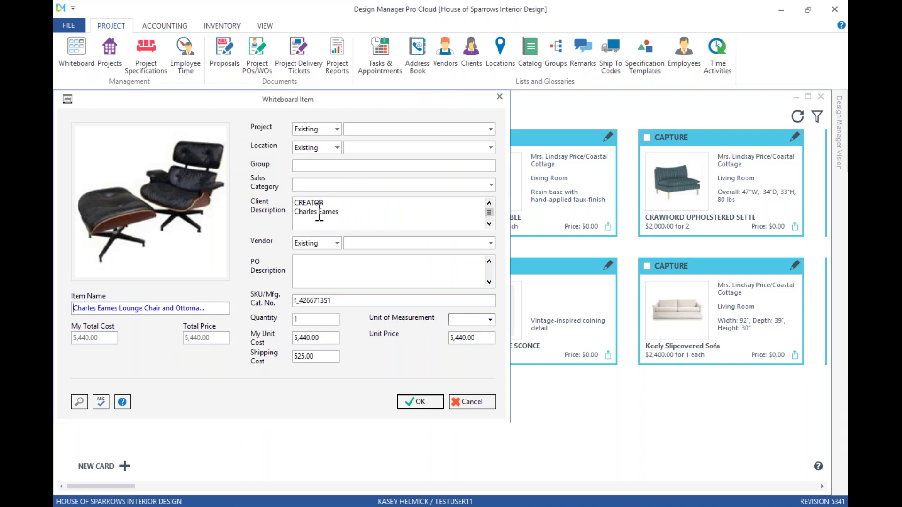
scroll(320, 212, down, 2)
scroll(319, 212, down, 1)
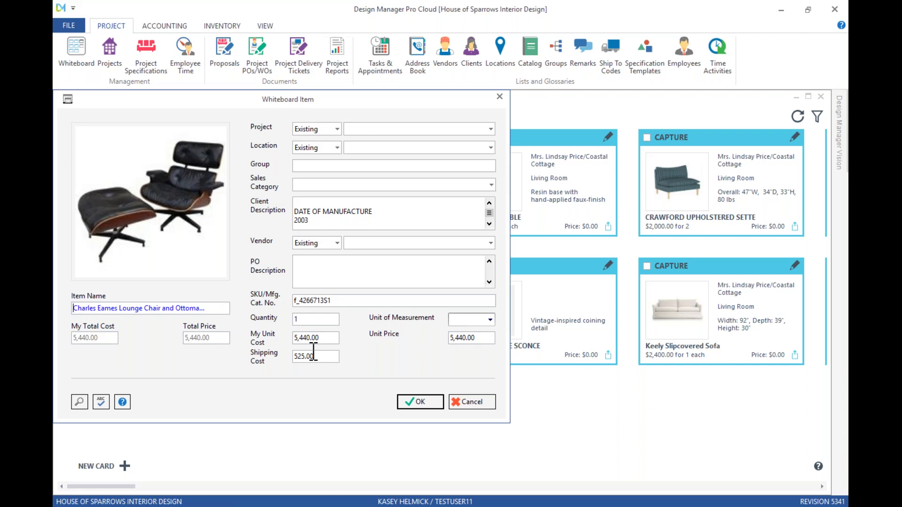
Step: Set Project Timeless Town House [HIL01], Sales Category Furniture [FURN], Vendor 1stdibs [1STD], and save
click(367, 124)
text(t)
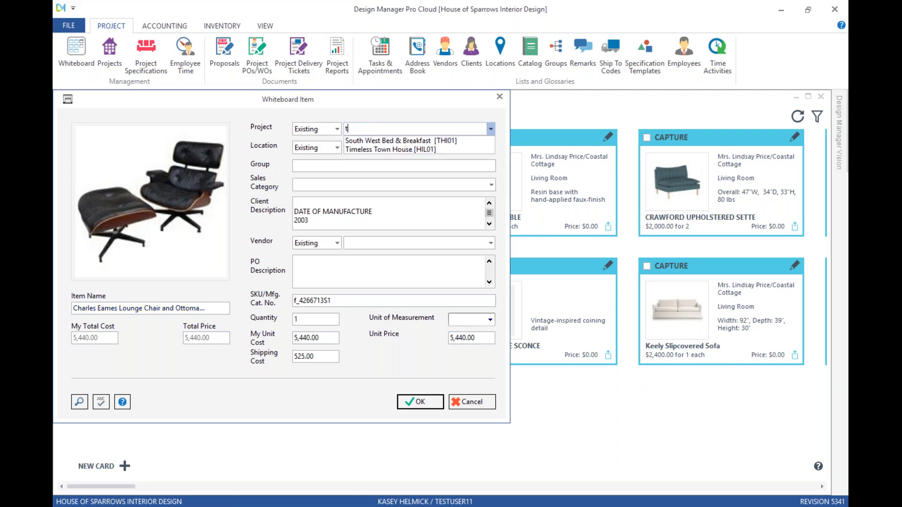
click(373, 150)
click(390, 185)
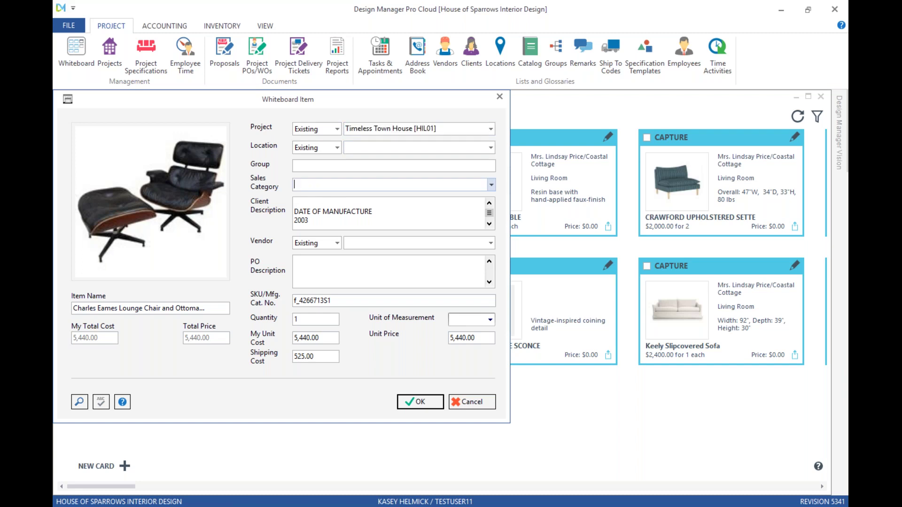
text(f)
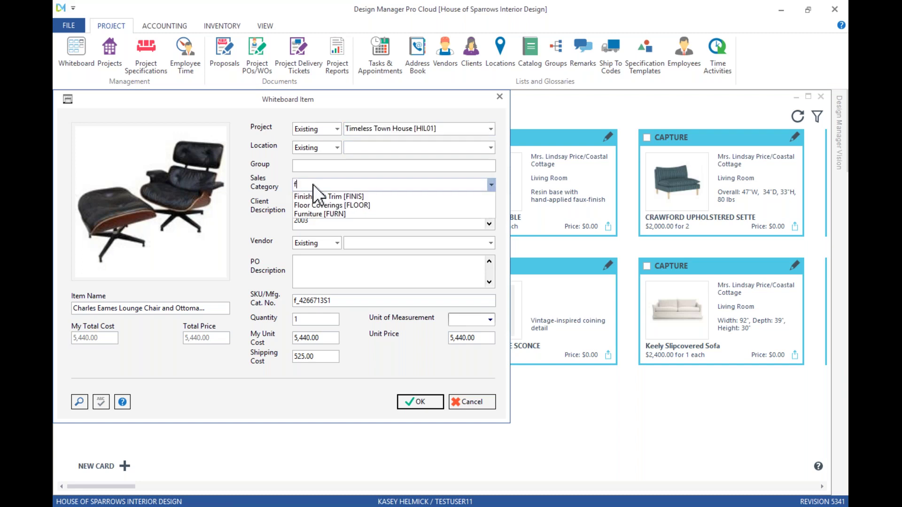
click(334, 214)
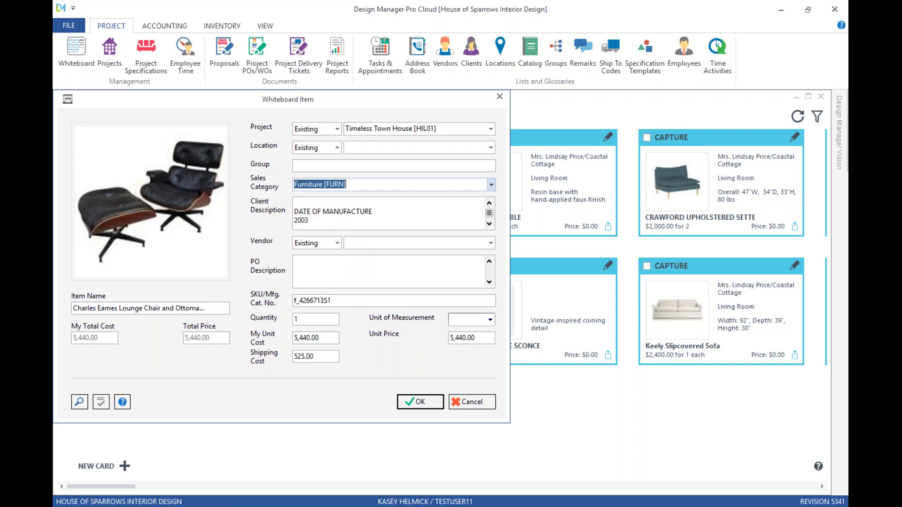
click(357, 243)
text(1)
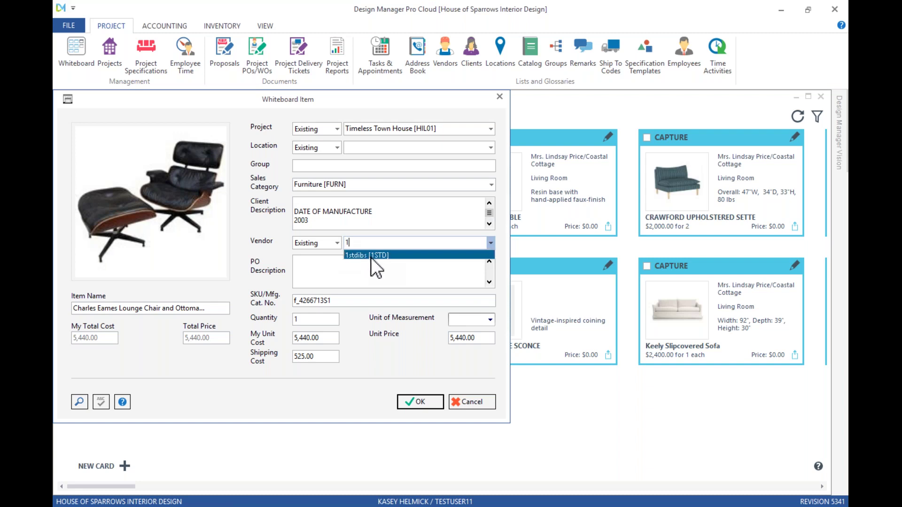
click(370, 256)
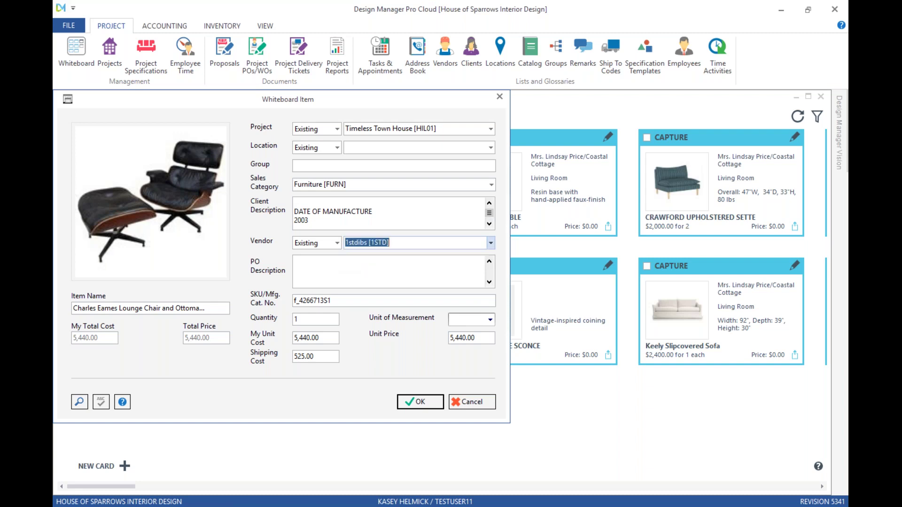
click(416, 401)
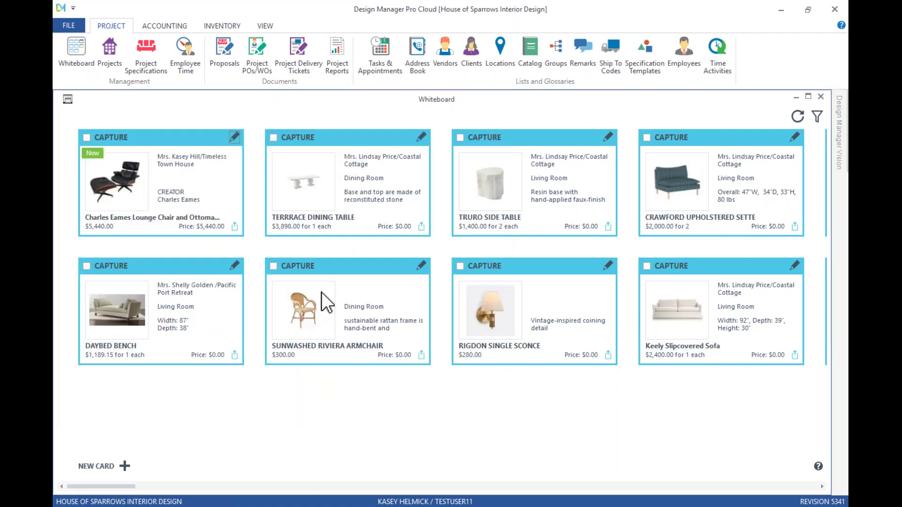
Step: Create project item HIL01 / 0034 from the chair card and open the new item
click(234, 226)
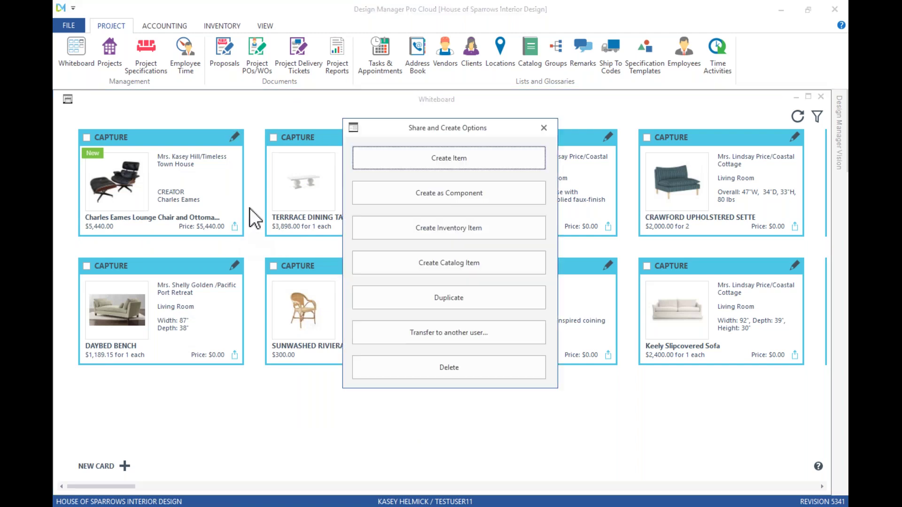
click(396, 160)
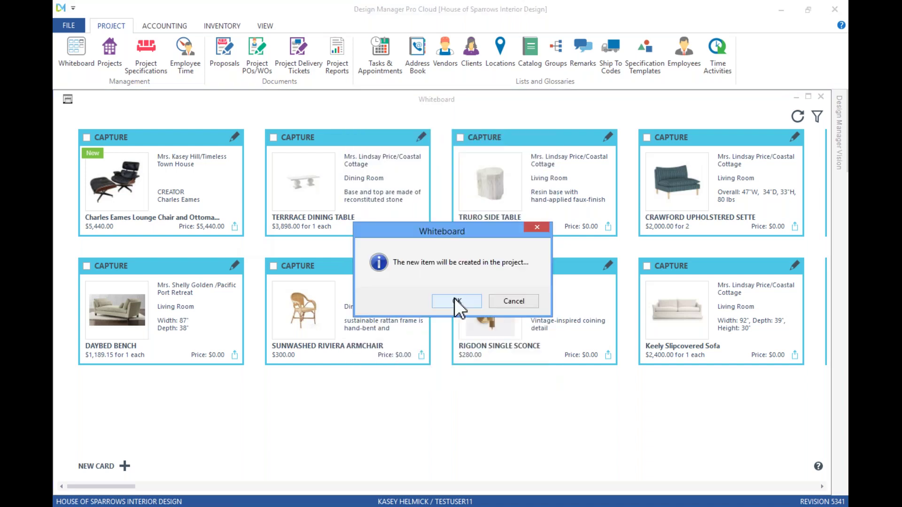
click(454, 300)
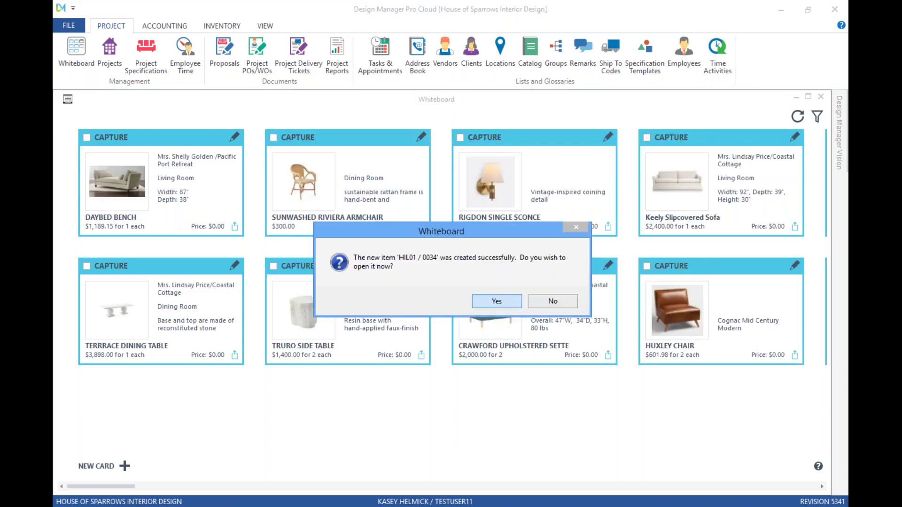
click(497, 300)
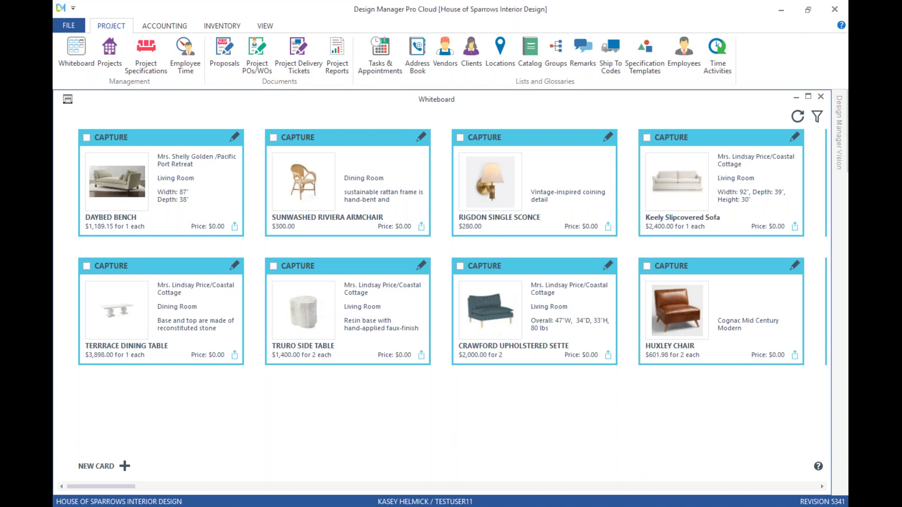